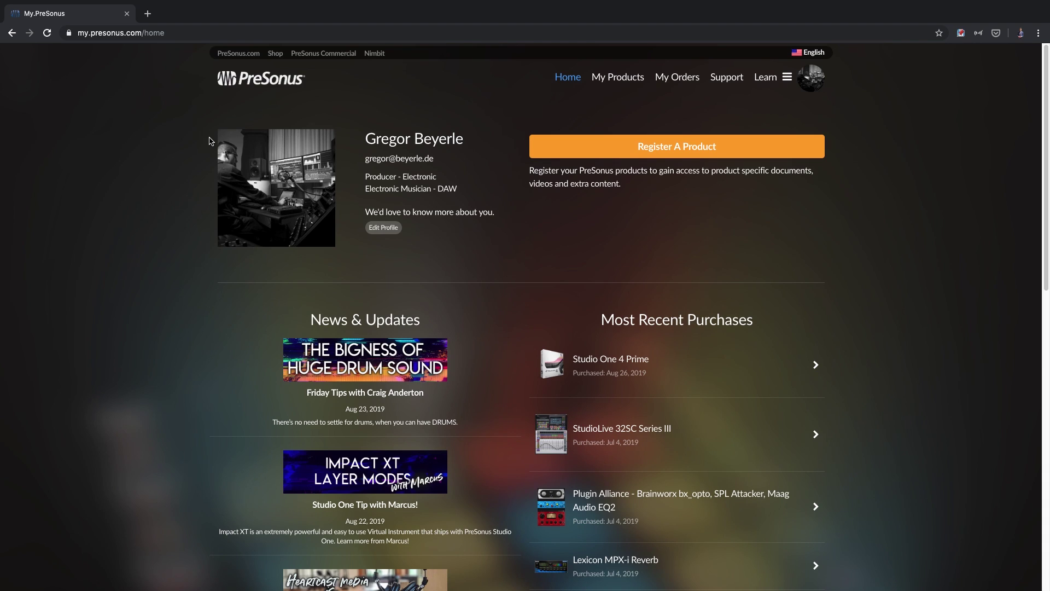
Add the free Studio One 4 Prime from the shop's Software section to the cart.
left_click(275, 54)
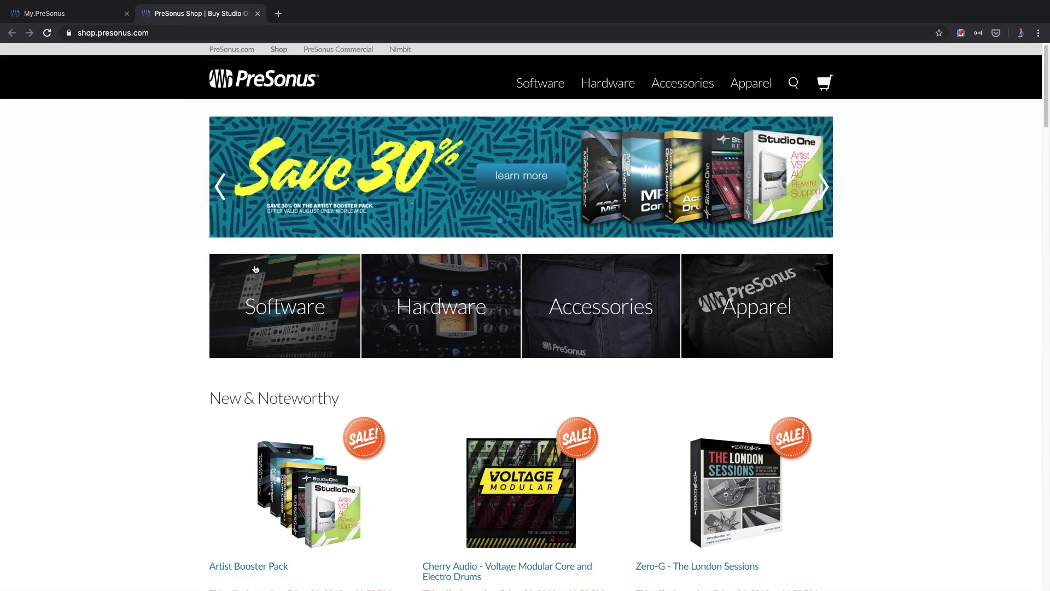
left_click(254, 272)
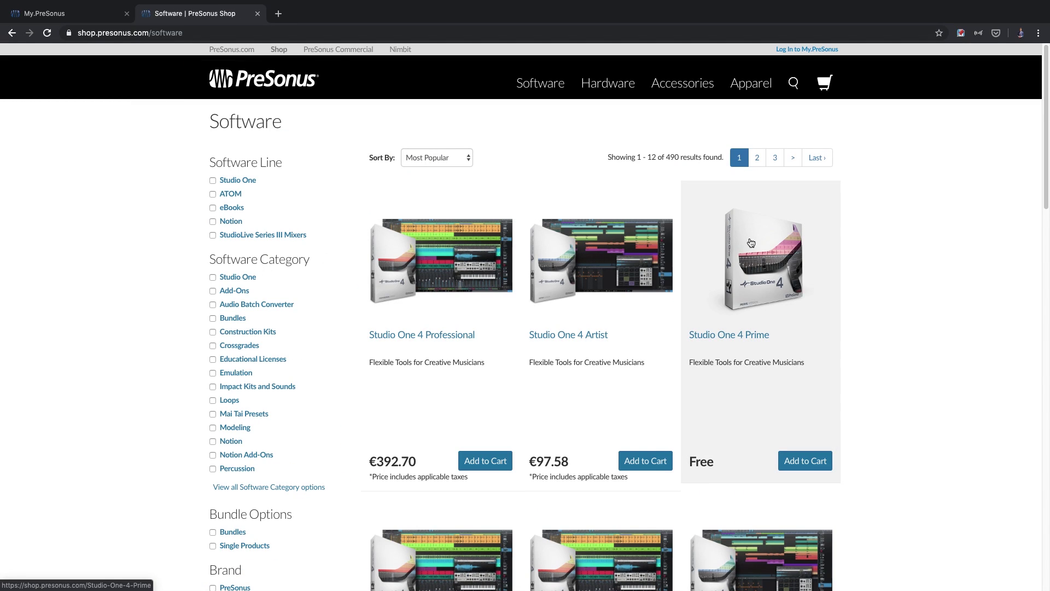
left_click(750, 243)
left_click(797, 249)
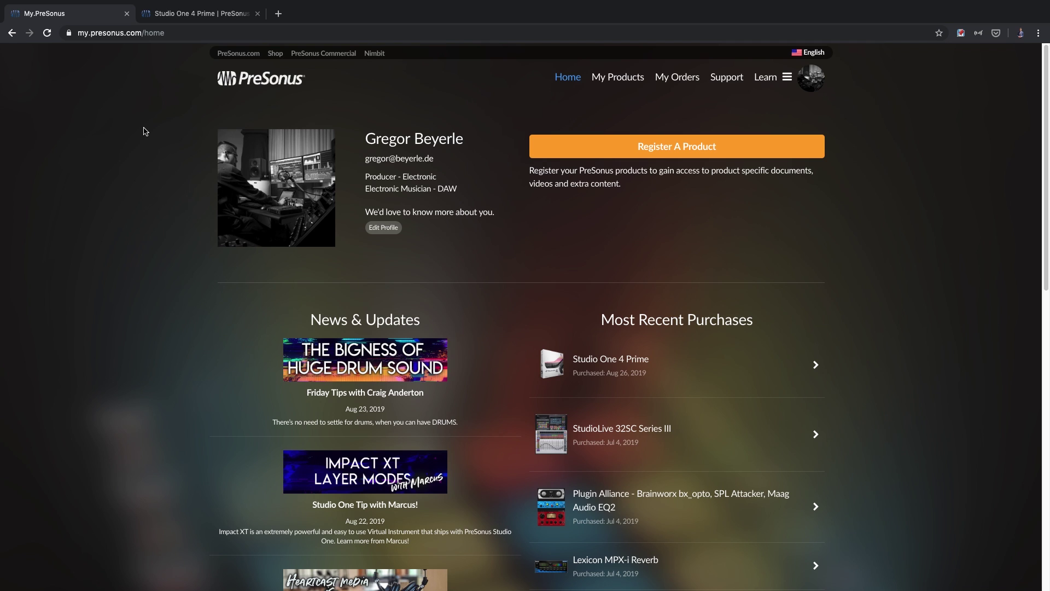
Open the Studio One 4 Prime entry under Most Recent Purchases.
left_click(634, 381)
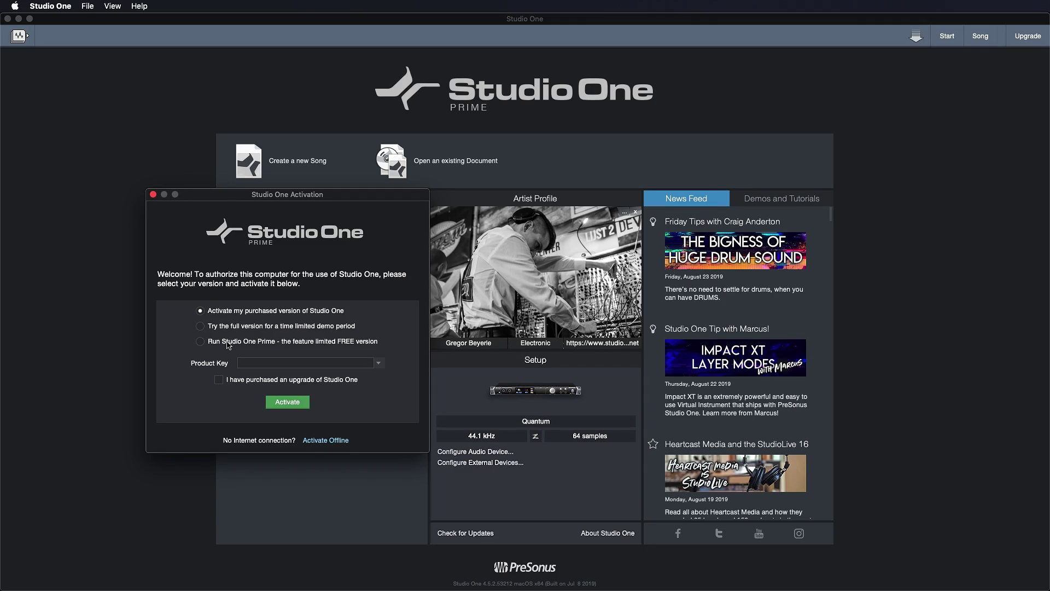
Activate 'Run Studio One Prime - the feature limited FREE version' and confirm the success message.
left_click(228, 343)
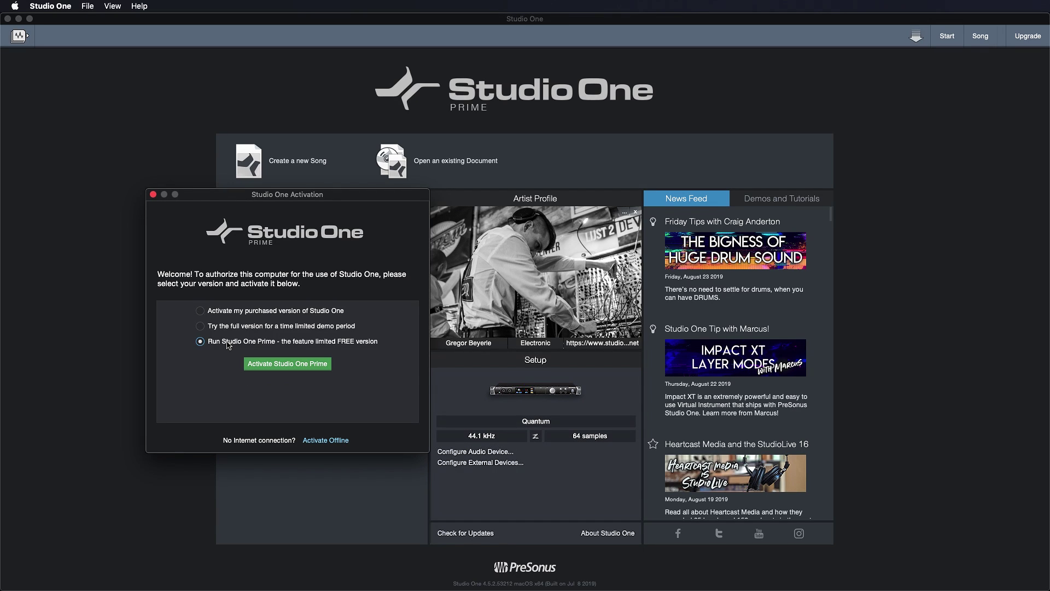
left_click(255, 367)
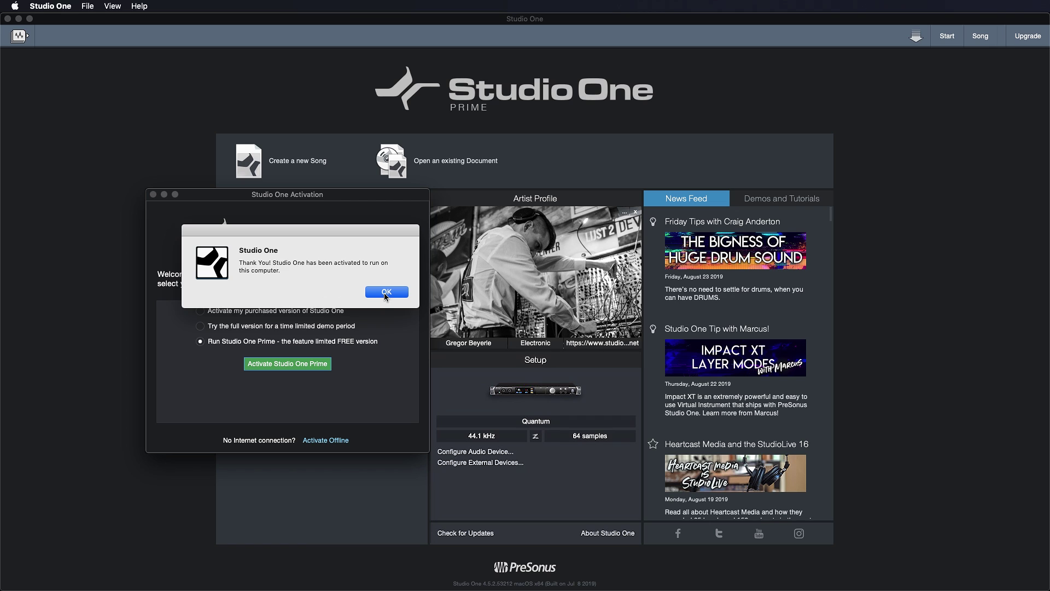
left_click(384, 293)
left_click(50, 6)
Tick all the additional content packages, 3.02 GB in total, for installation.
left_click(79, 85)
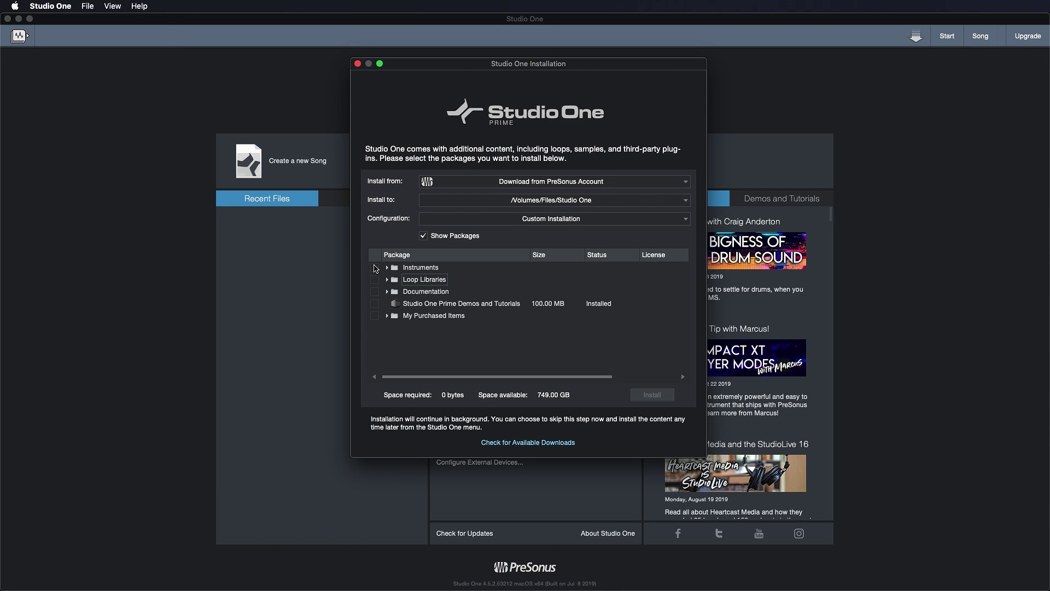
left_click(375, 267)
left_click(375, 291)
left_click(375, 304)
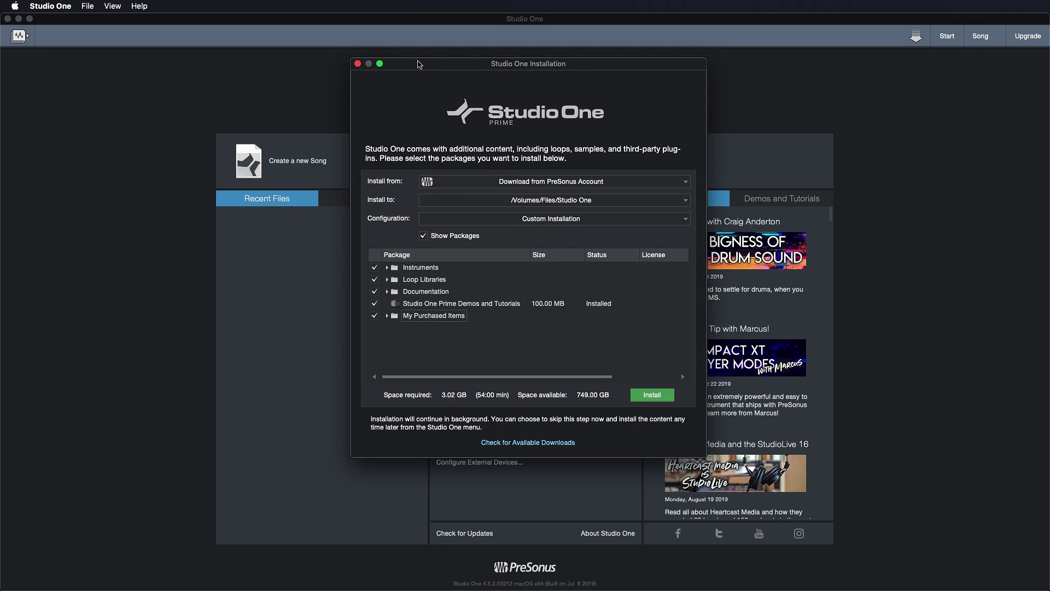
left_click(357, 63)
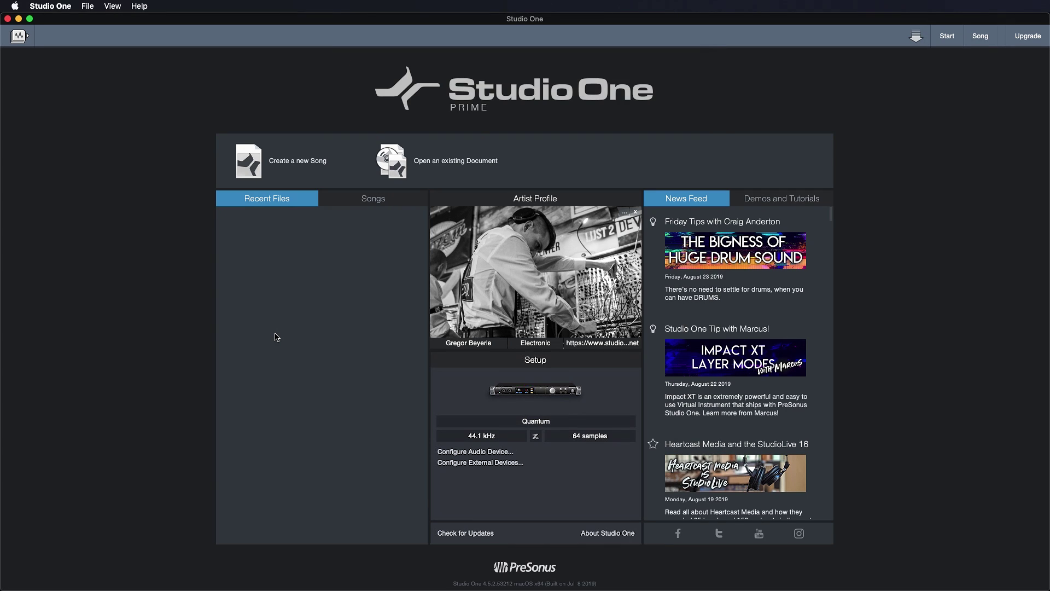